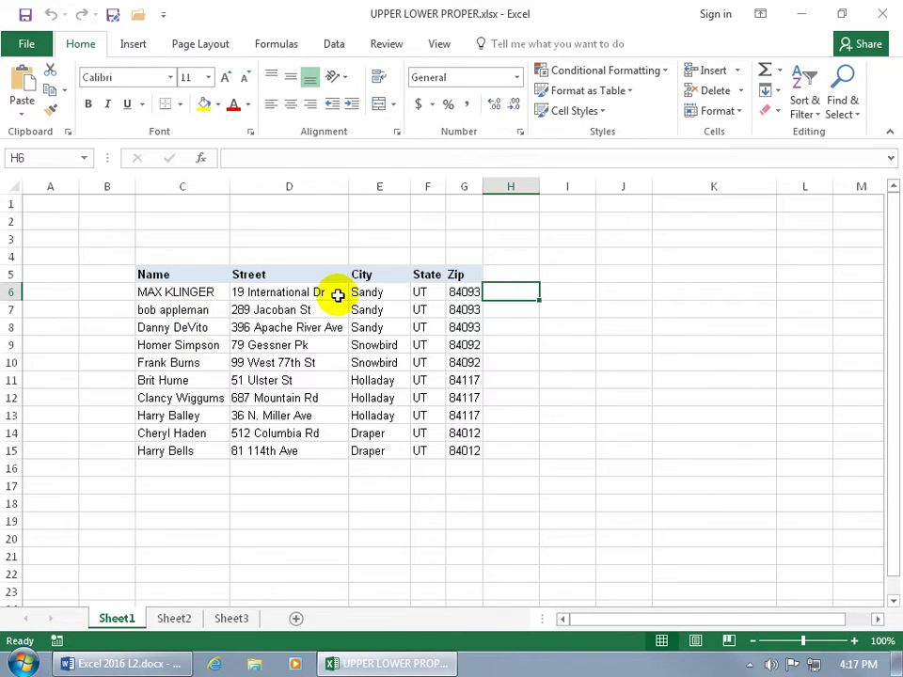
{"action": "left_click", "coordinate": [516, 310]}
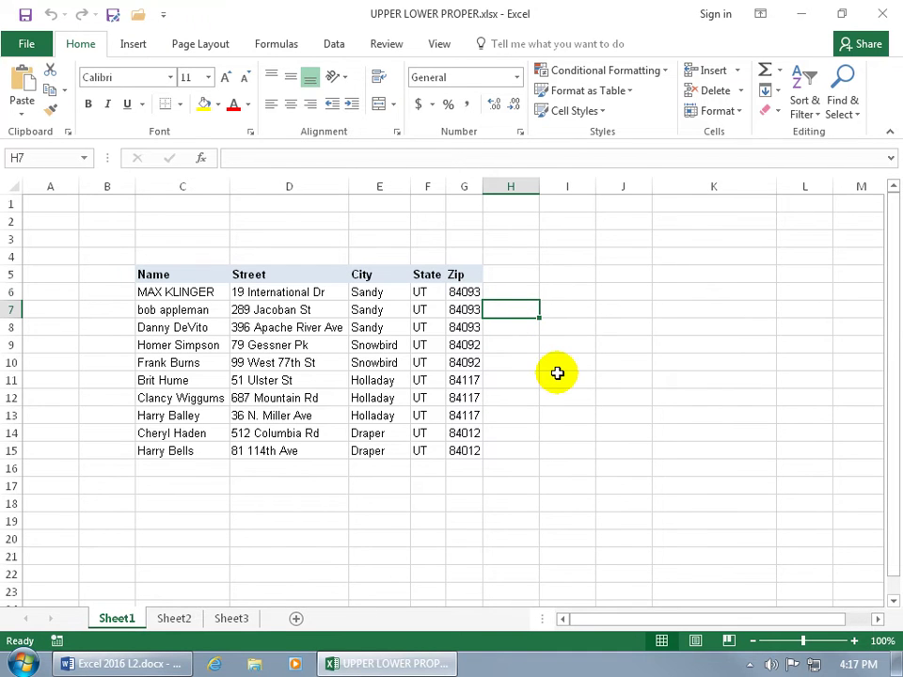
{"action": "type", "text": "="}
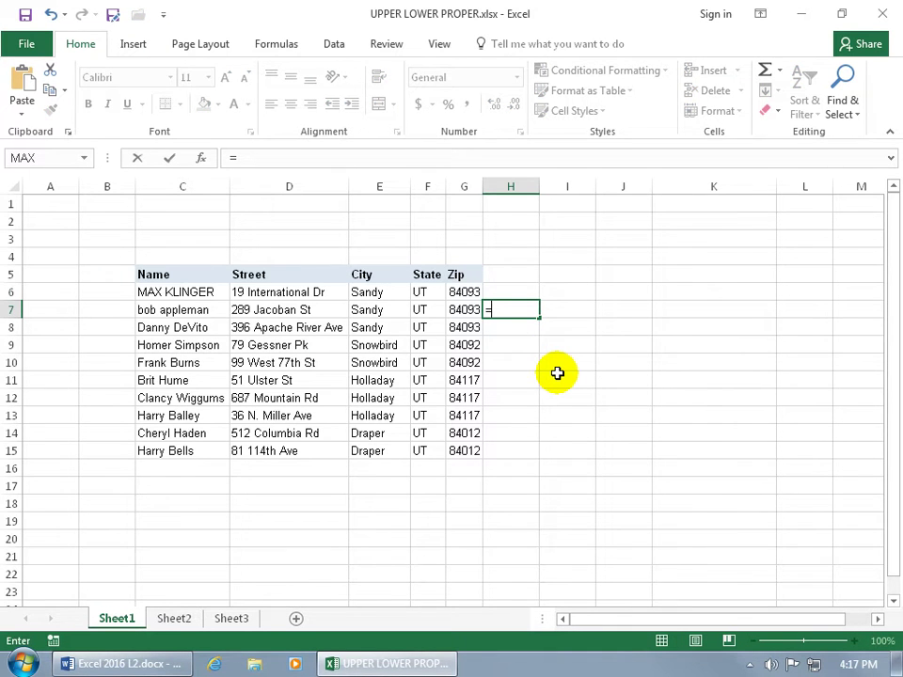
{"action": "type", "text": "upp"}
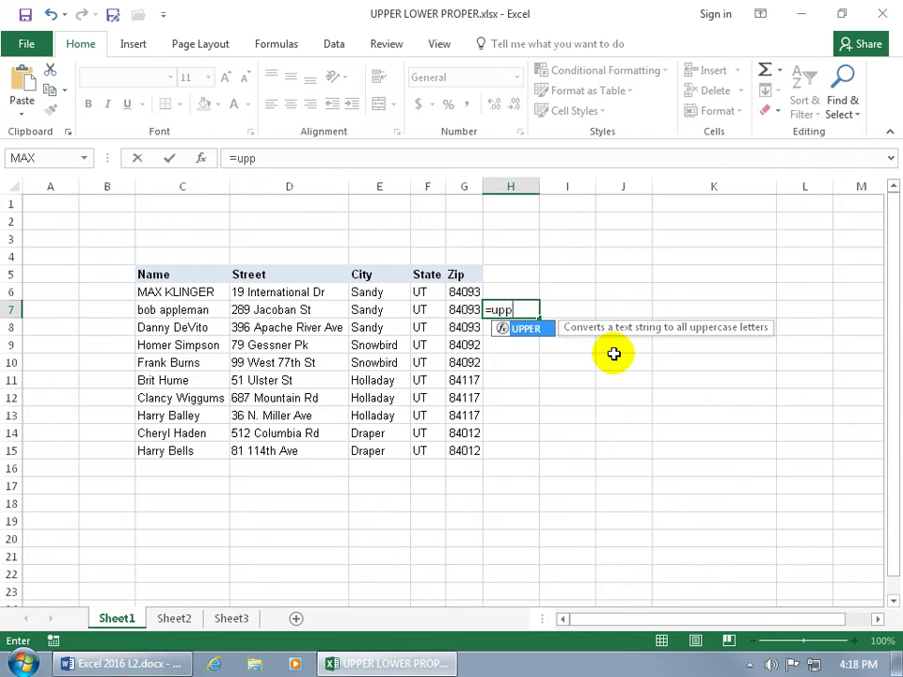
{"action": "double_click", "coordinate": [533, 344]}
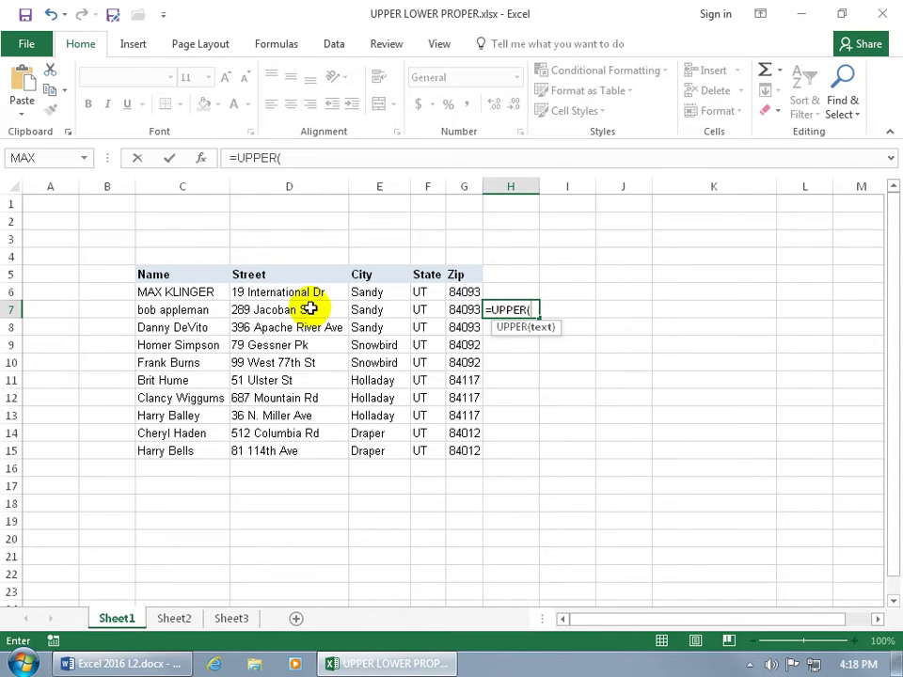
{"action": "left_click", "coordinate": [196, 309]}
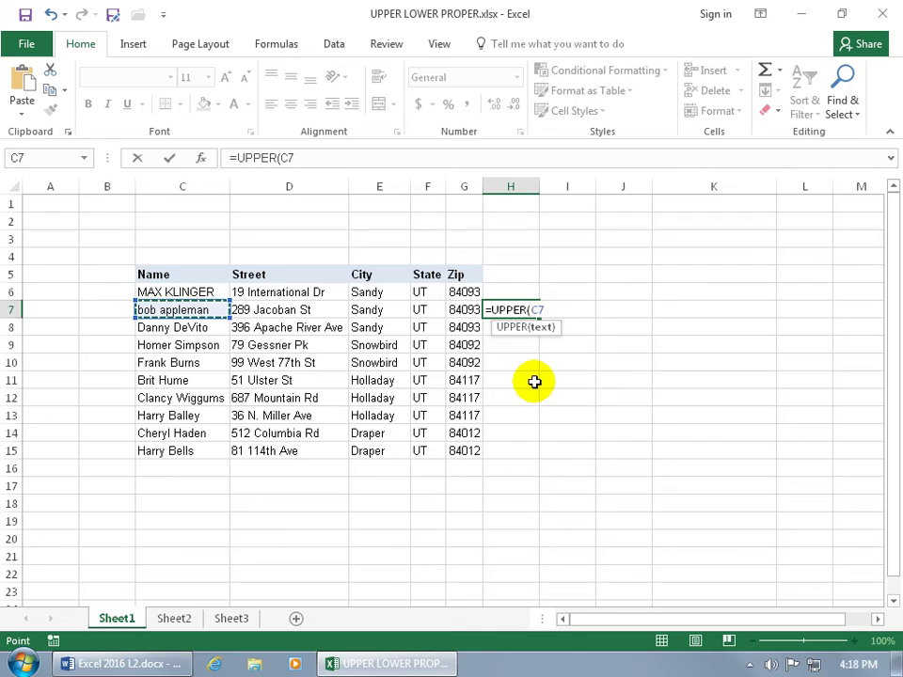
{"action": "key", "text": "Return"}
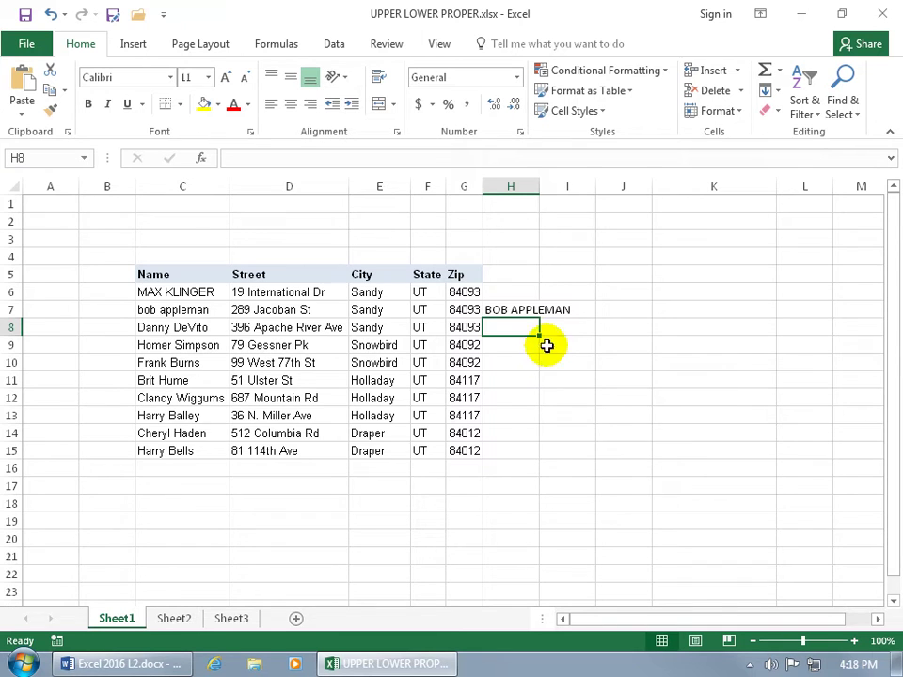
{"action": "left_click", "coordinate": [530, 308]}
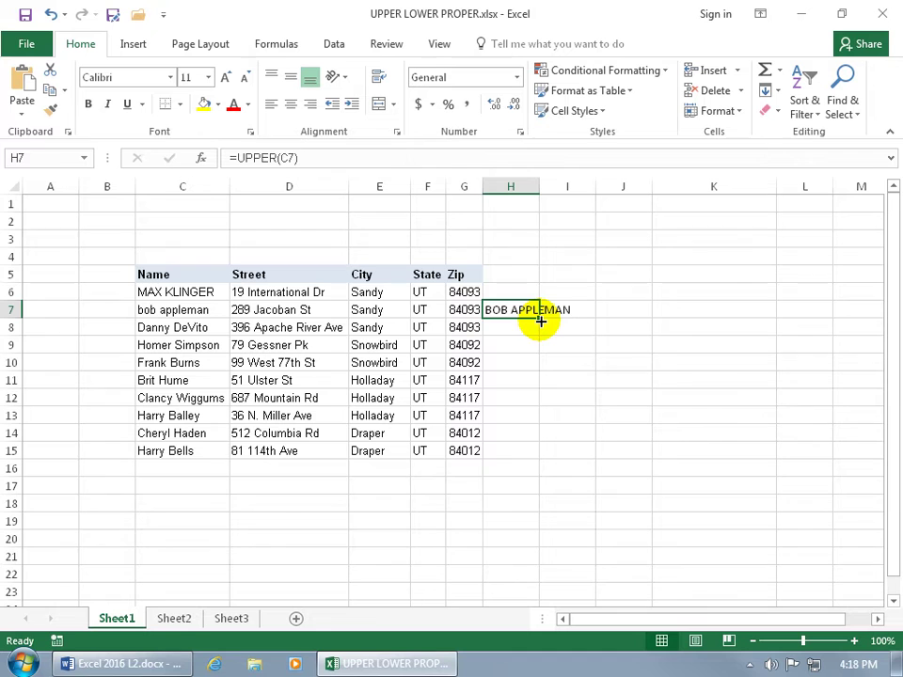
Fill the H7 UPPER formula down to H15 and up into H6, then select H6:H15.
{"action": "double_click", "coordinate": [541, 322]}
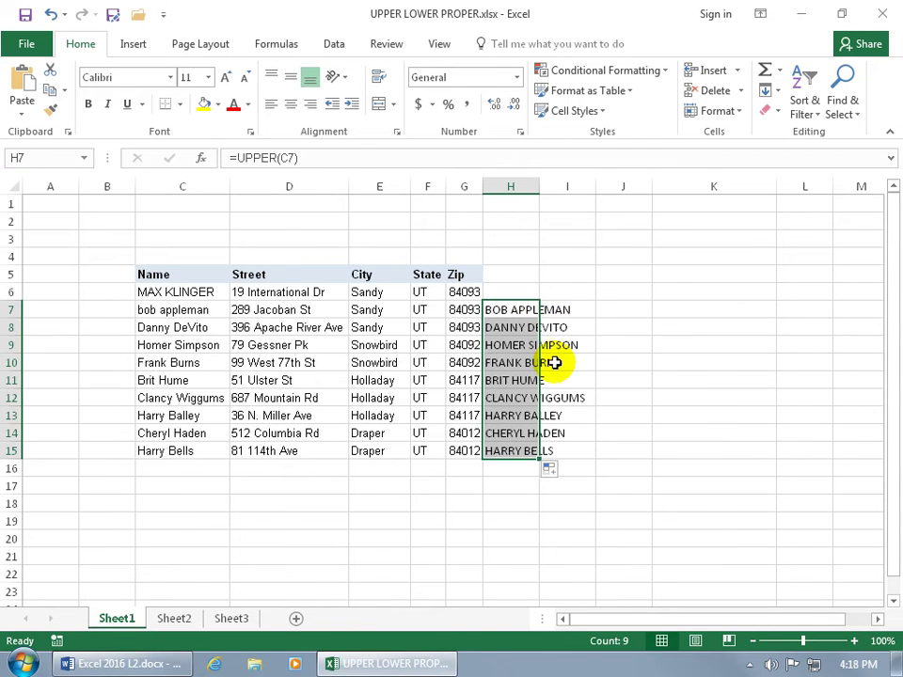
{"action": "left_click", "coordinate": [517, 309]}
{"action": "mouse_move", "coordinate": [518, 310]}
{"action": "left_mouse_down"}
{"action": "mouse_move", "coordinate": [540, 297]}
{"action": "mouse_move", "coordinate": [536, 285]}
{"action": "left_mouse_up"}
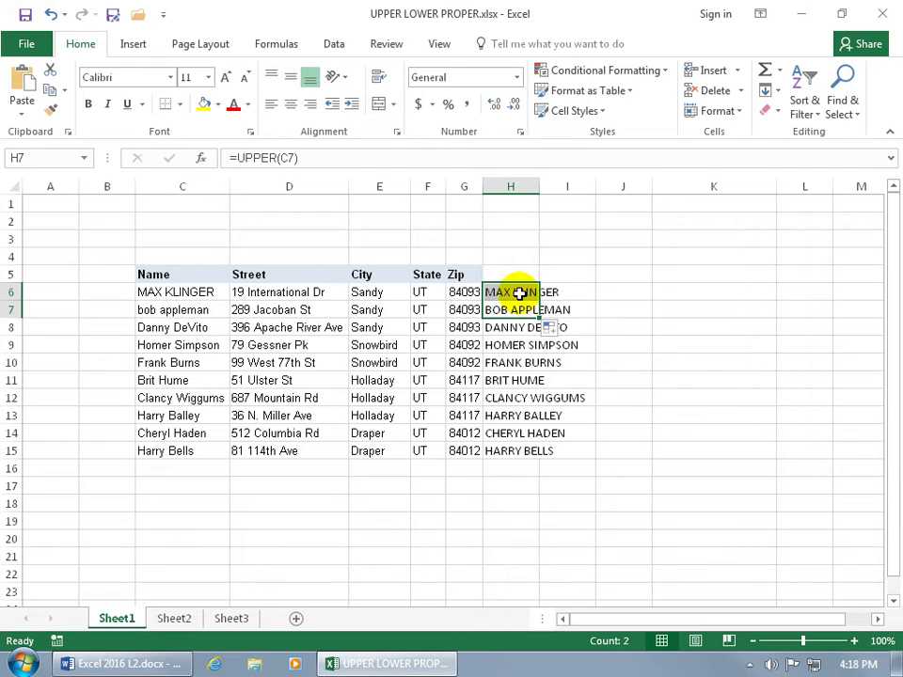
{"action": "left_click_drag", "start_coordinate": [518, 291], "coordinate": [518, 450]}
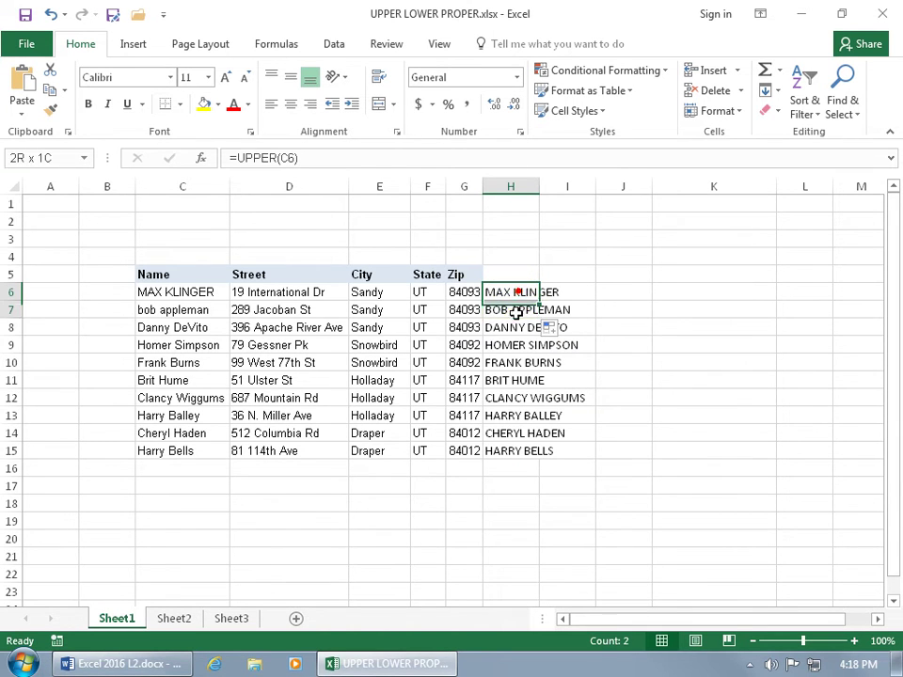
Clear H6:H15 and enter =LOWER(C6) in H6, showing max klinger.
{"action": "key", "text": "Delete"}
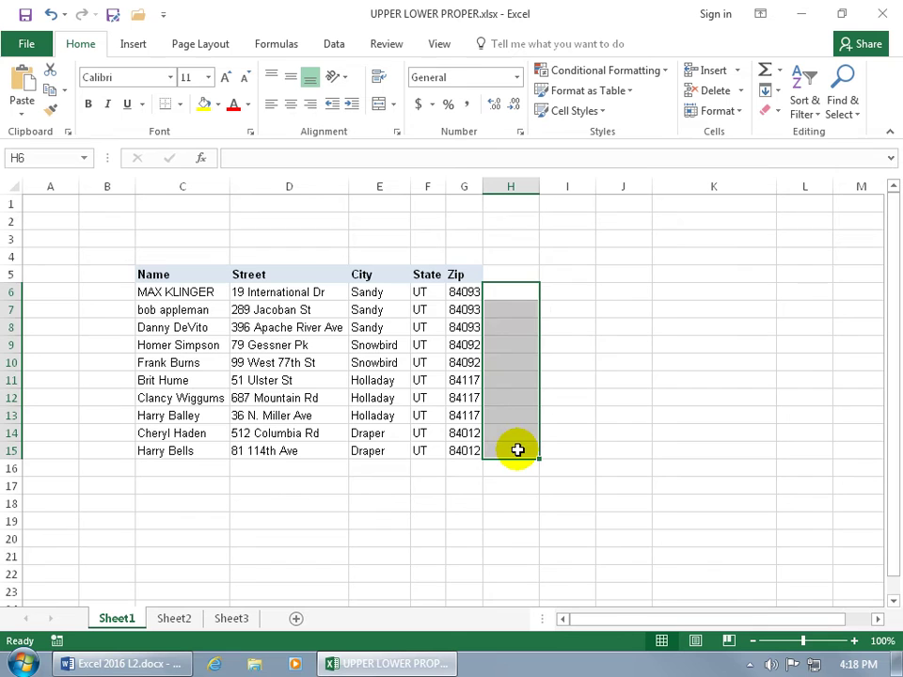
{"action": "left_click", "coordinate": [513, 289]}
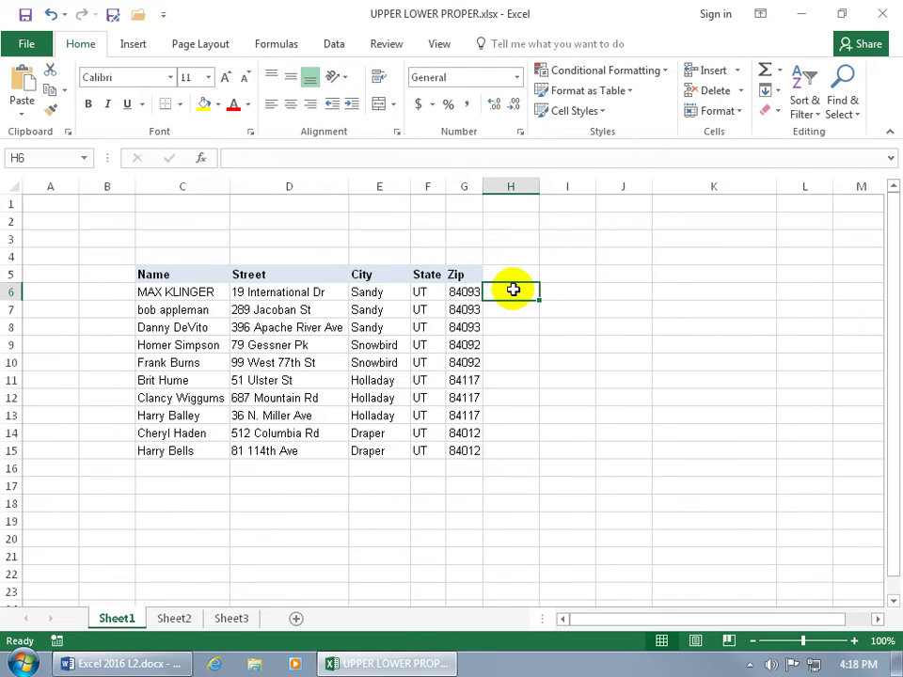
{"action": "type", "text": "=low"}
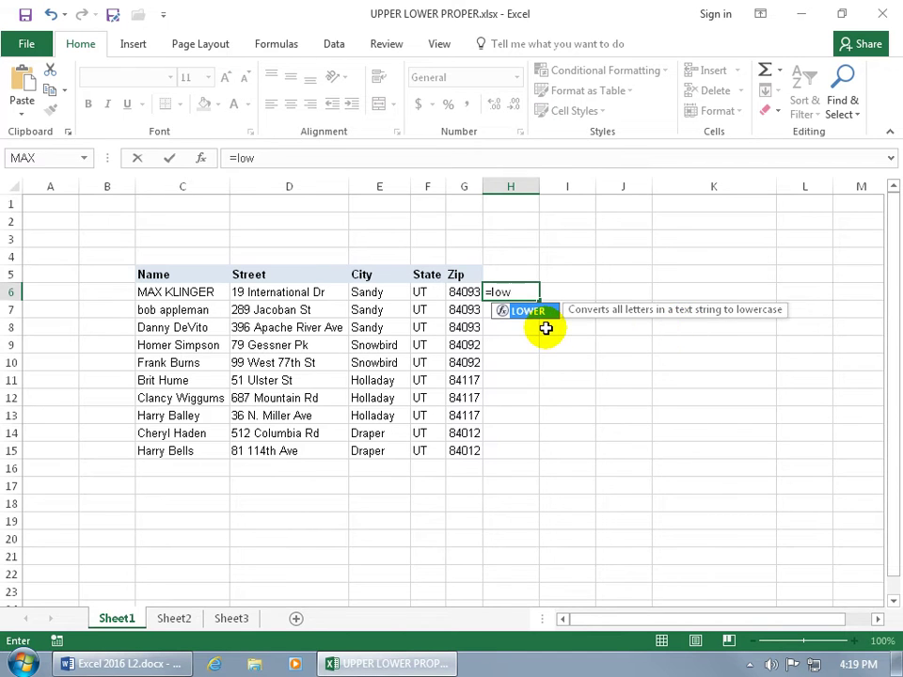
{"action": "key", "text": "Tab"}
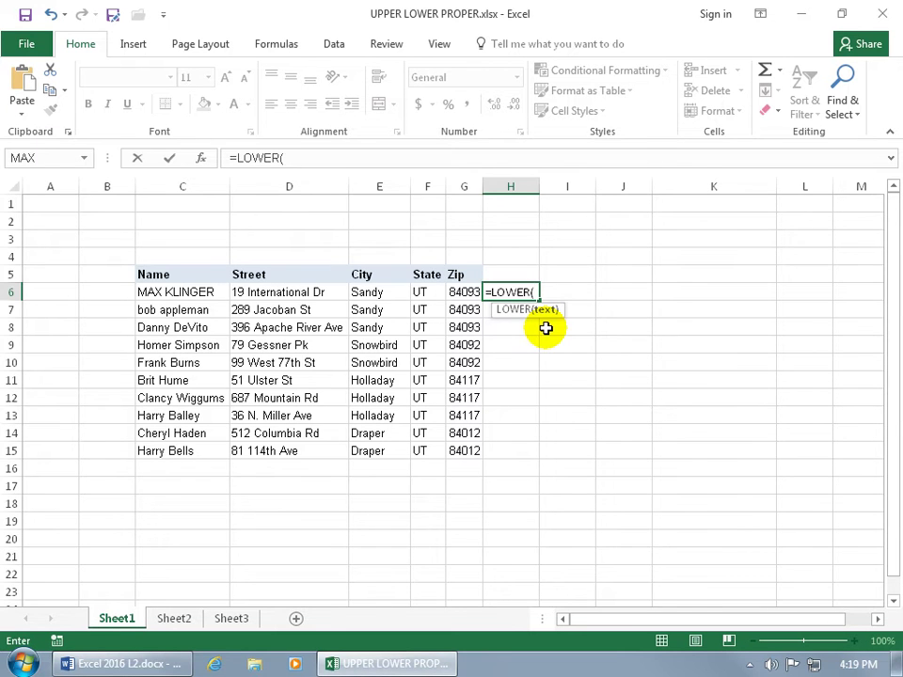
{"action": "left_click", "coordinate": [199, 294]}
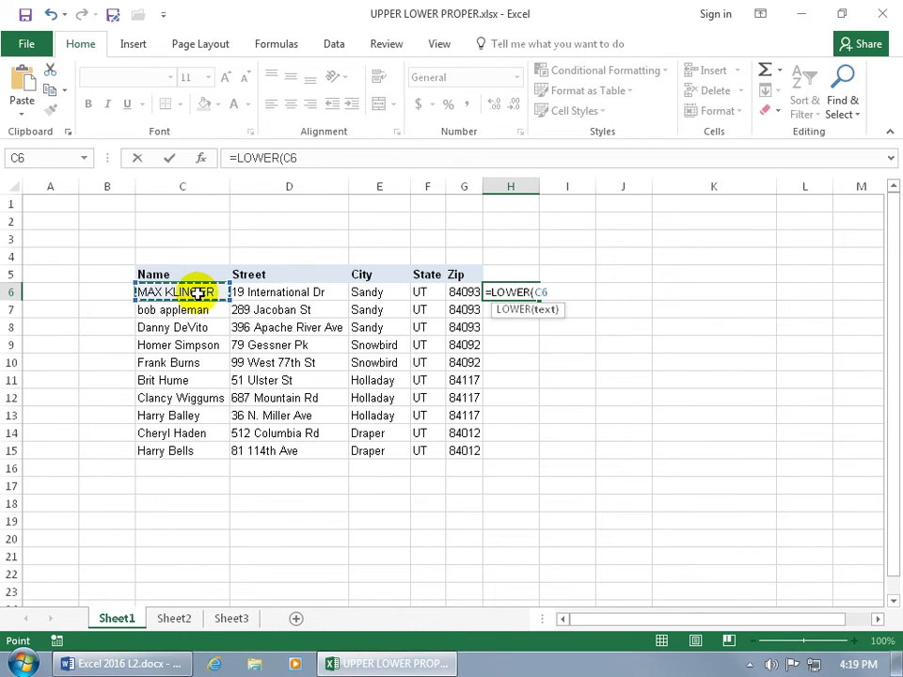
{"action": "key", "text": "Return"}
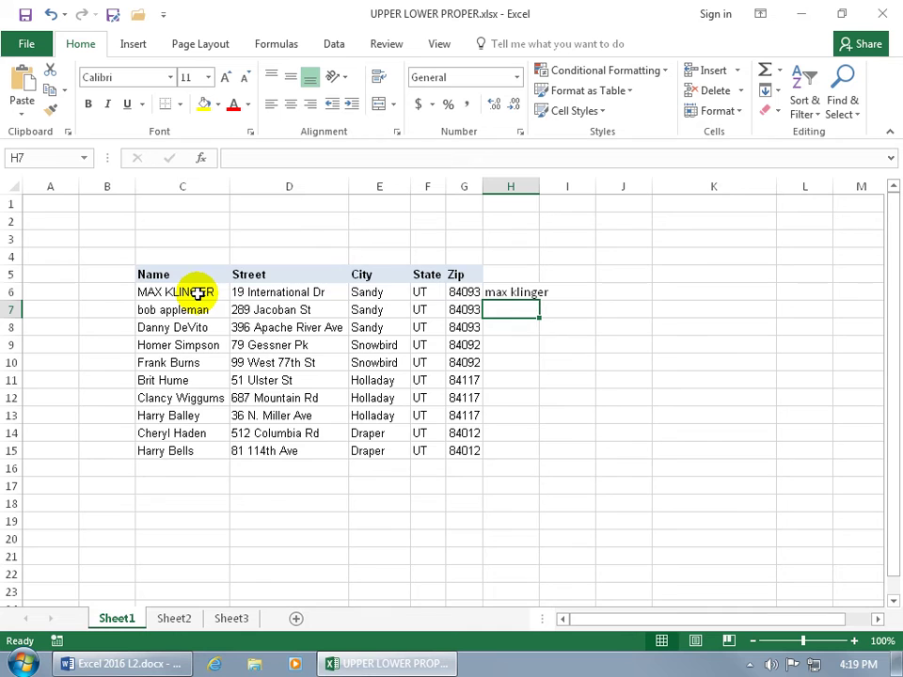
{"action": "left_click", "coordinate": [512, 292]}
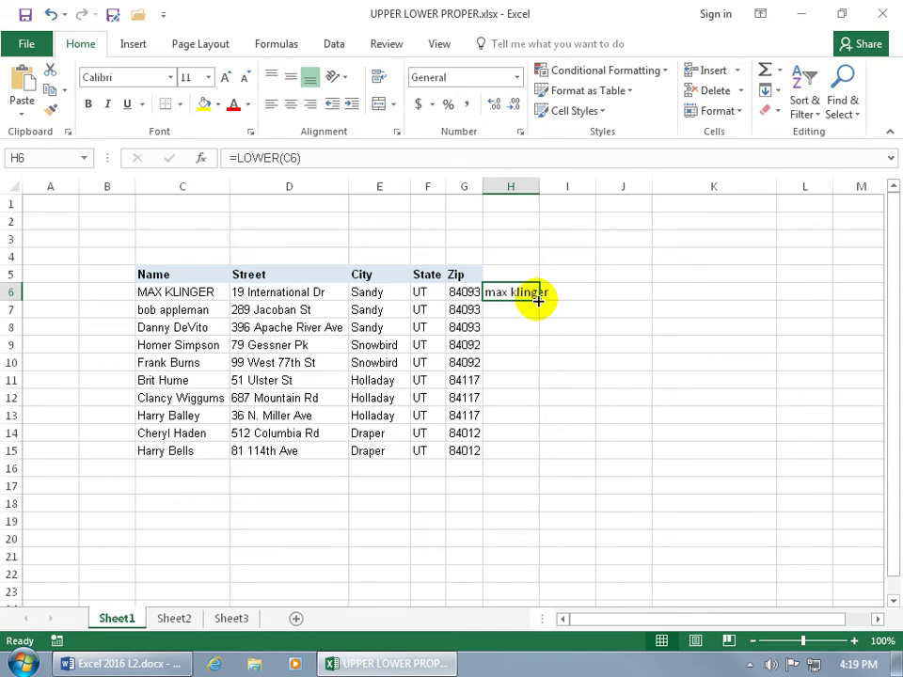
Auto-fill the H6 LOWER formula down through H15.
{"action": "double_click", "coordinate": [538, 299]}
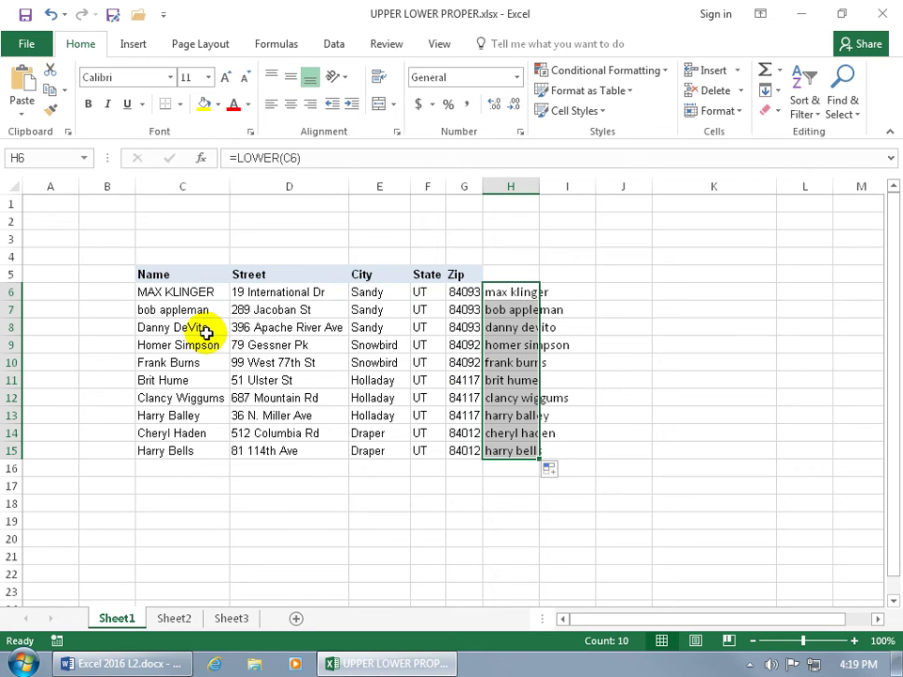
Copy the lowercase results in H6:H15 and paste them over the names starting at C6.
{"action": "right_click", "coordinate": [505, 311]}
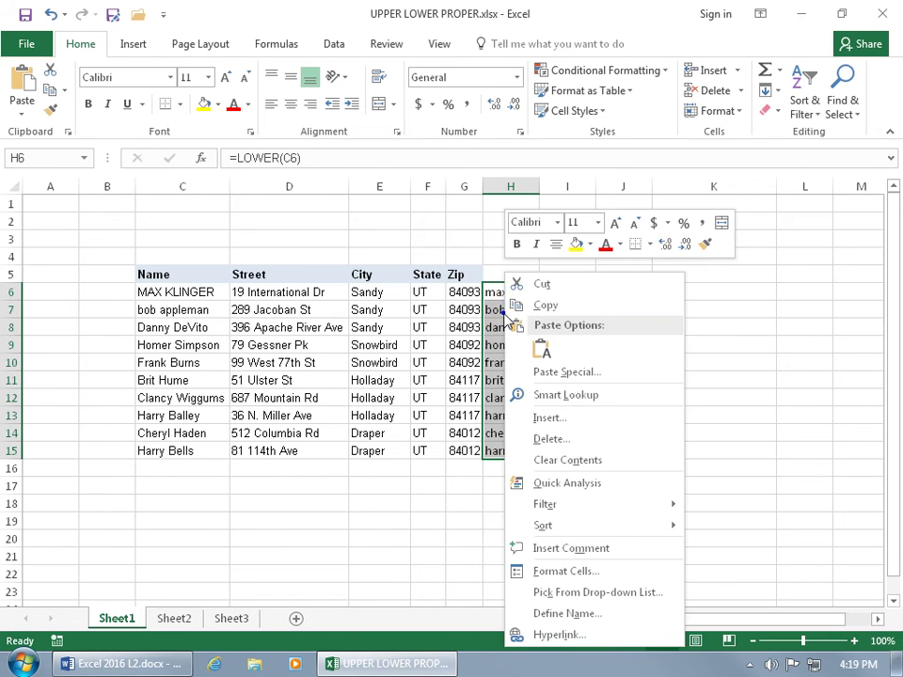
{"action": "left_click", "coordinate": [538, 306]}
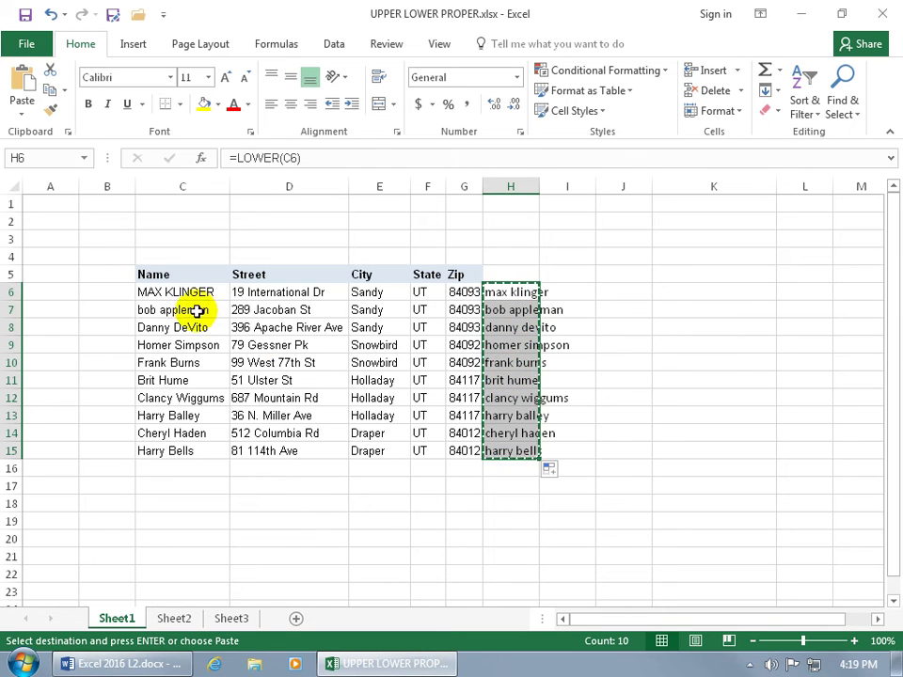
{"action": "left_click", "coordinate": [170, 295]}
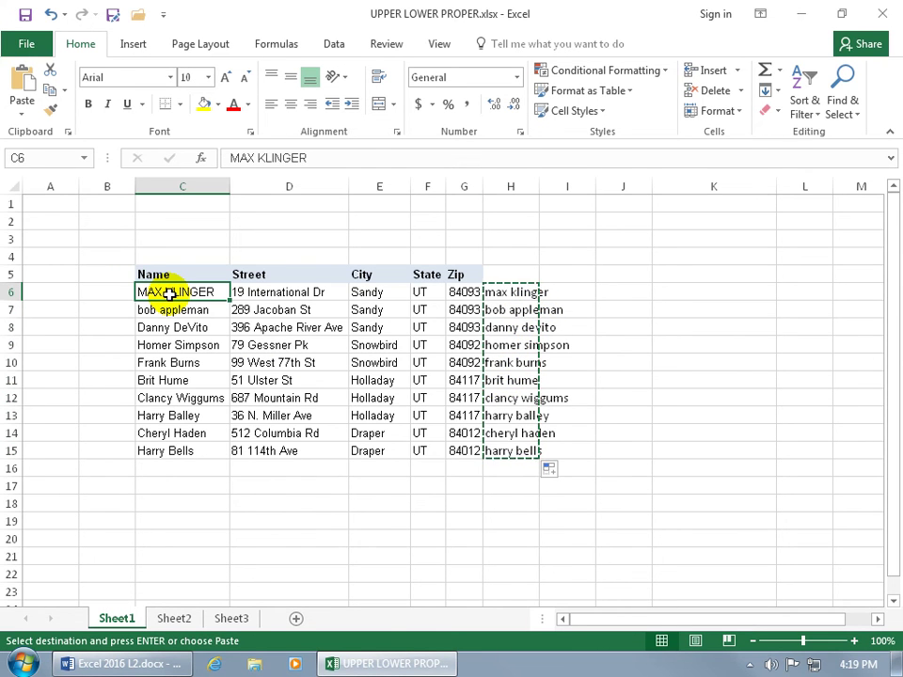
{"action": "key", "text": "ctrl+v"}
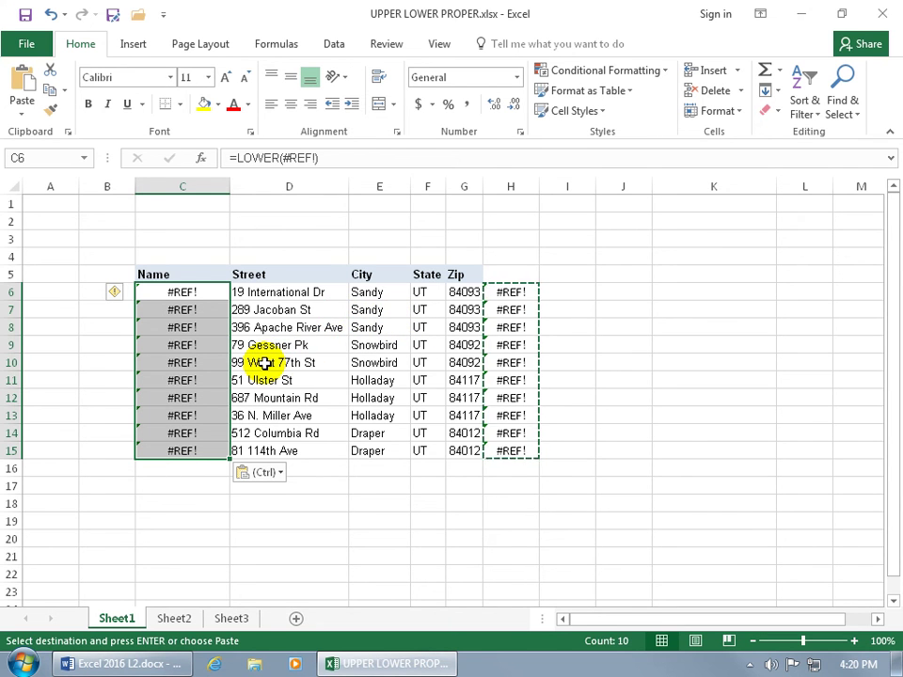
Re-paste column C as values, inspect C6 and H6, then undo that values paste.
{"action": "left_click", "coordinate": [264, 475]}
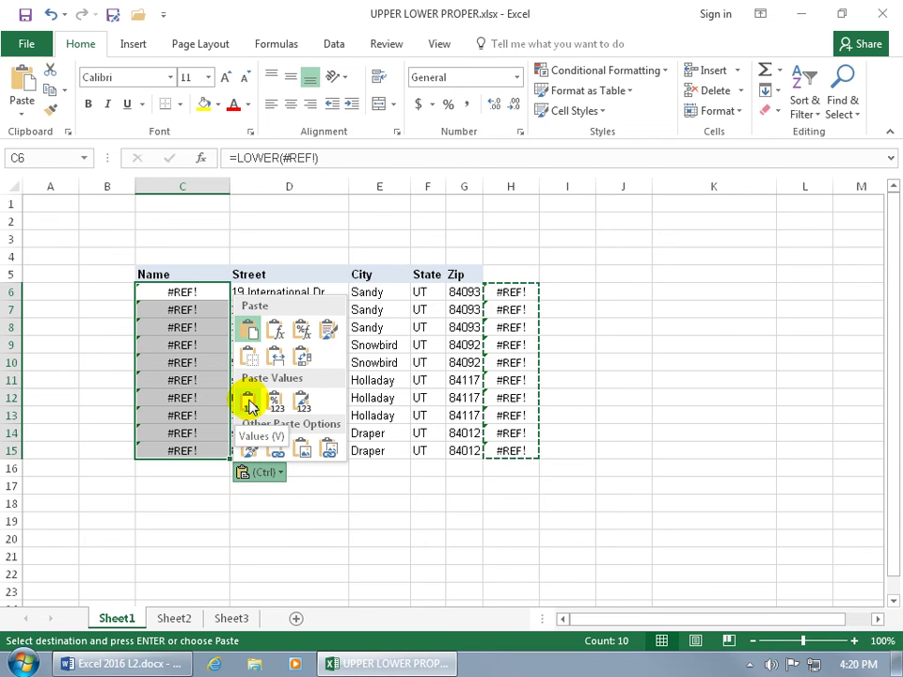
{"action": "left_click", "coordinate": [250, 406]}
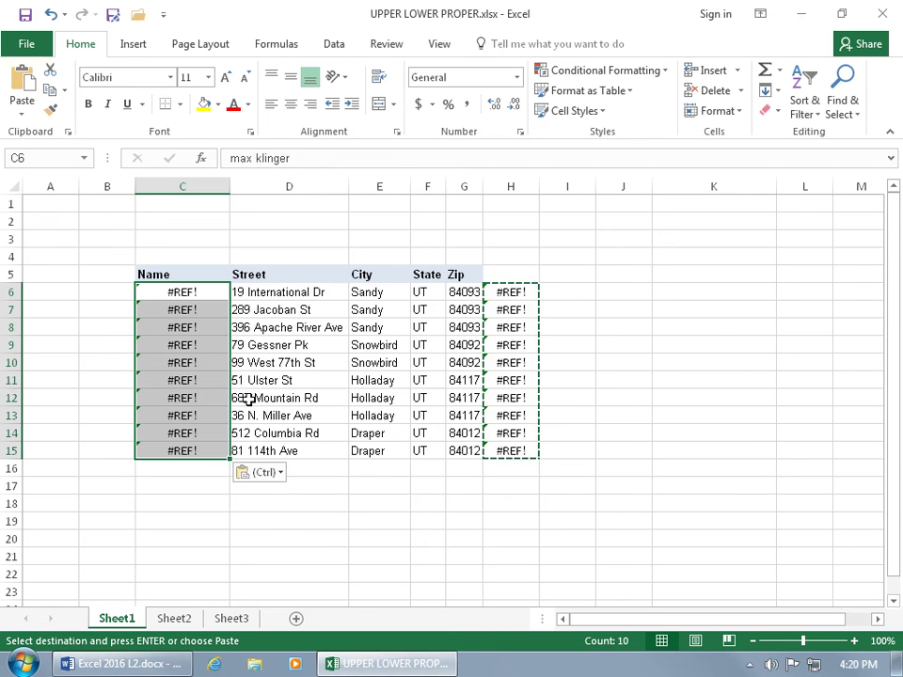
{"action": "left_click", "coordinate": [196, 294]}
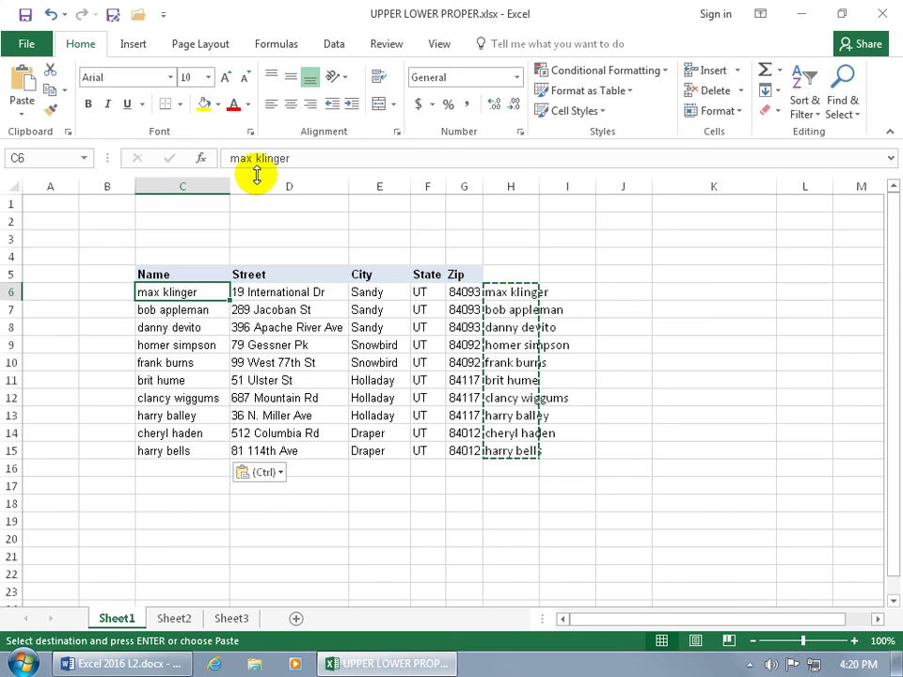
{"action": "left_click", "coordinate": [513, 292]}
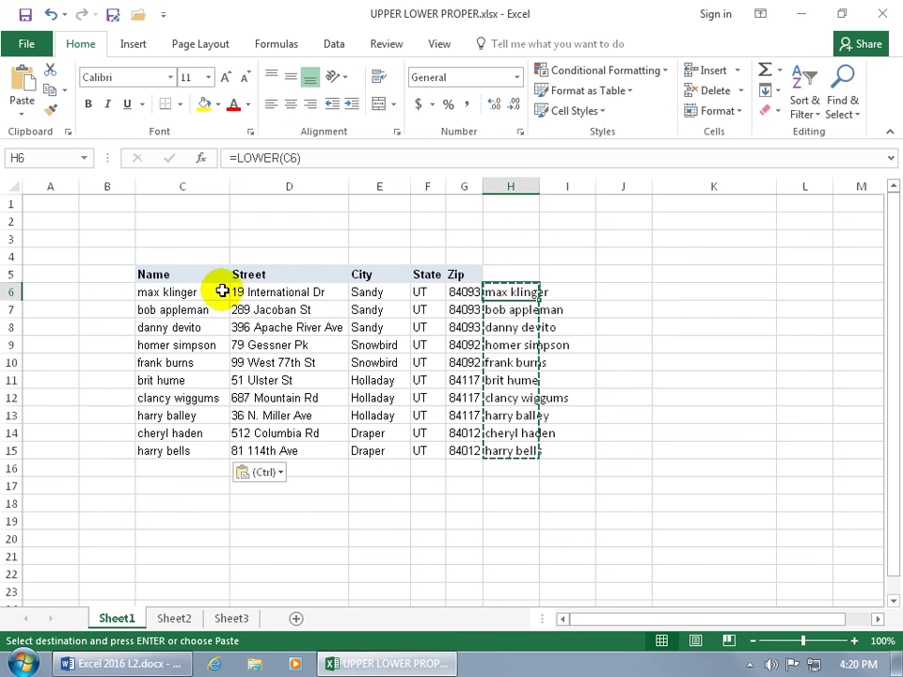
{"action": "left_click", "coordinate": [189, 292]}
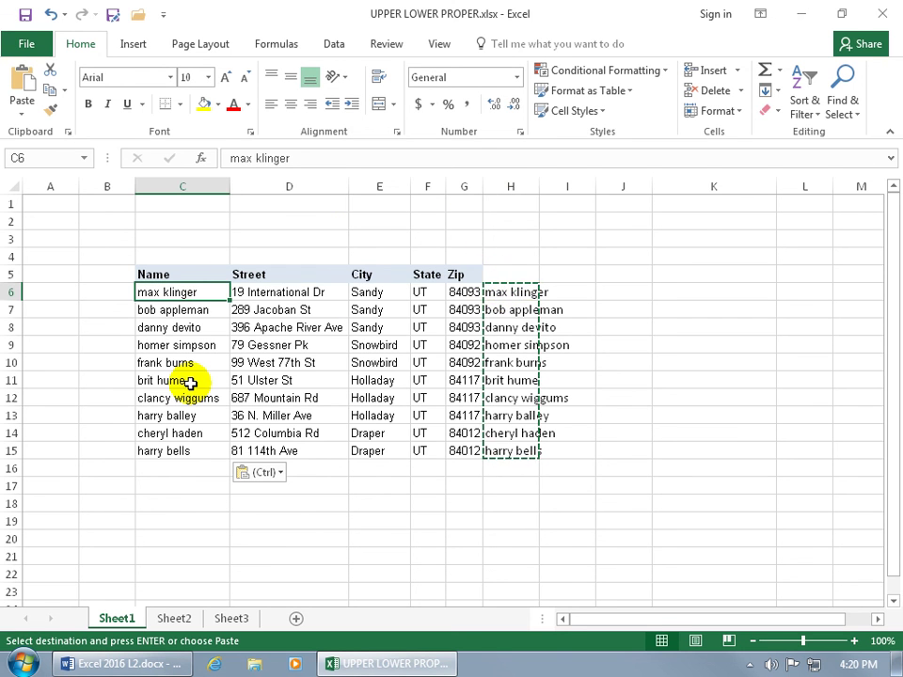
{"action": "left_click", "coordinate": [51, 14]}
Undo the filled LOWER formulas, cancel the copy, and delete H6's formula.
{"action": "left_click", "coordinate": [51, 14]}
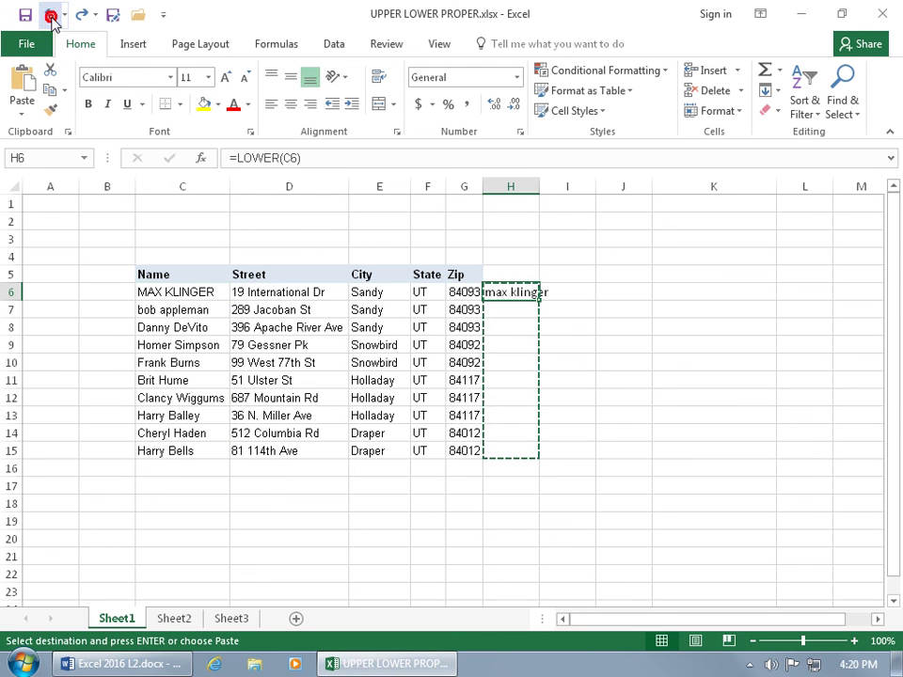
{"action": "key", "text": "Escape"}
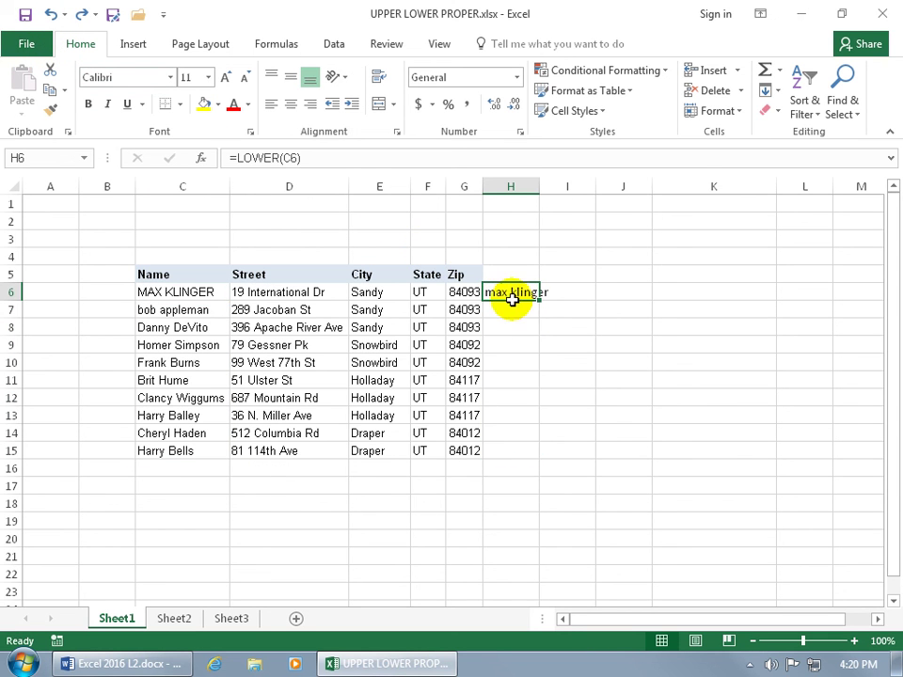
{"action": "key", "text": "Delete"}
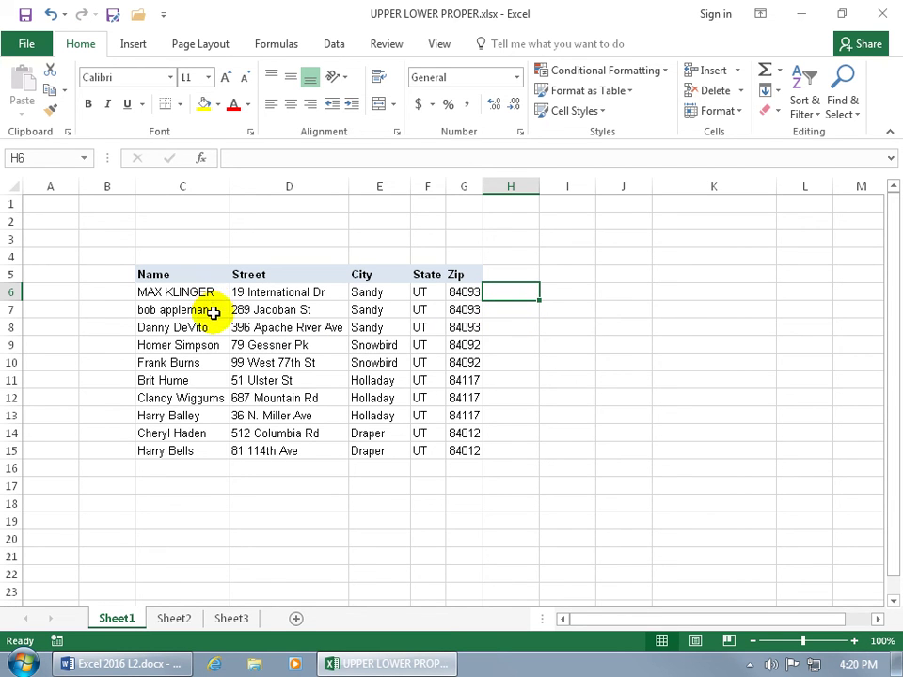
Enter =PROPER(C6) in H6 so it shows Max Klinger.
{"action": "type", "text": "="}
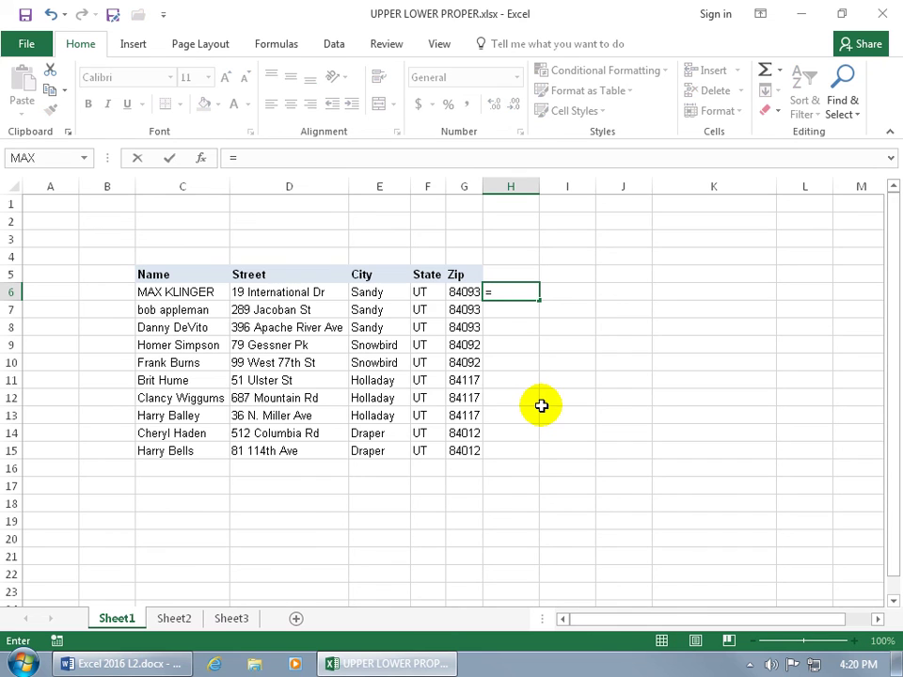
{"action": "type", "text": "pro"}
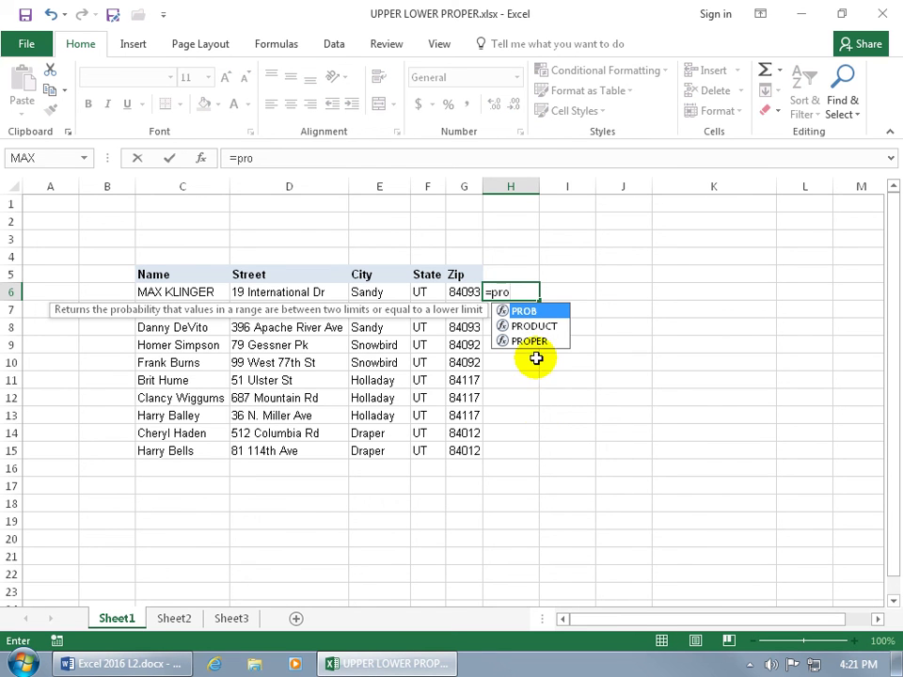
{"action": "left_click", "coordinate": [540, 342]}
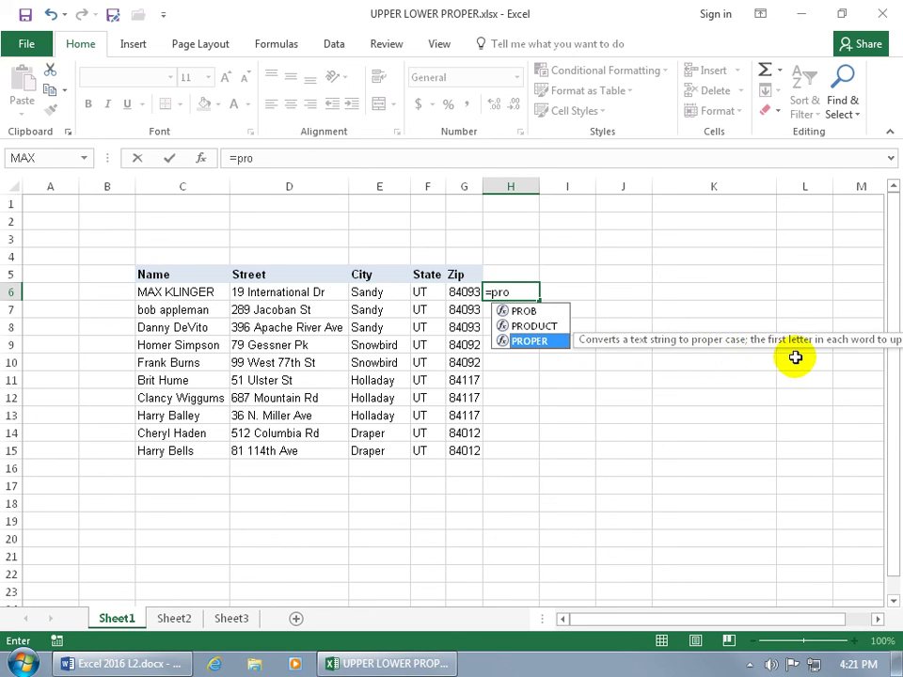
{"action": "double_click", "coordinate": [528, 357]}
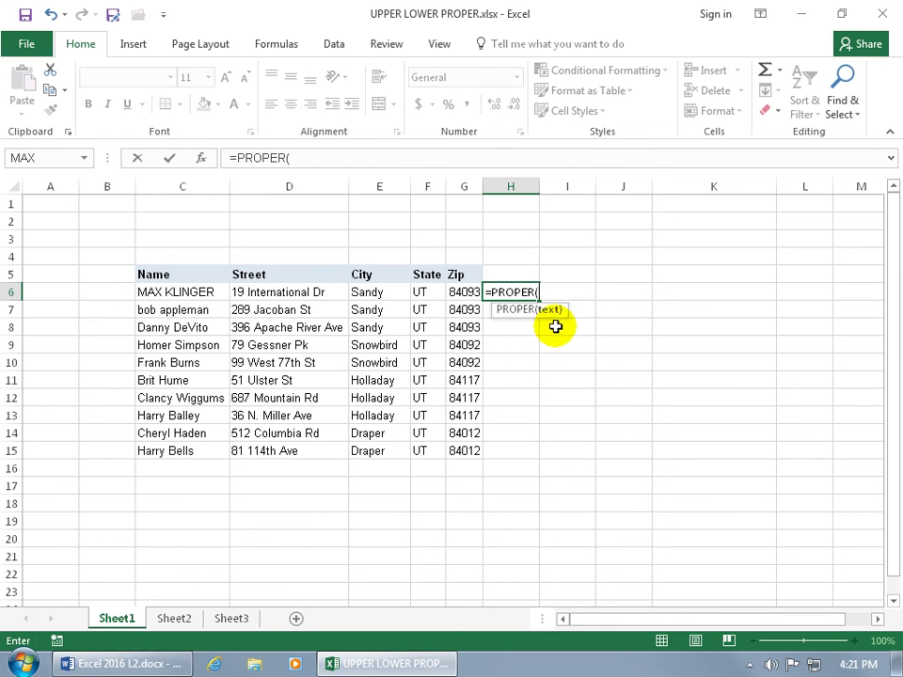
{"action": "left_click", "coordinate": [196, 294]}
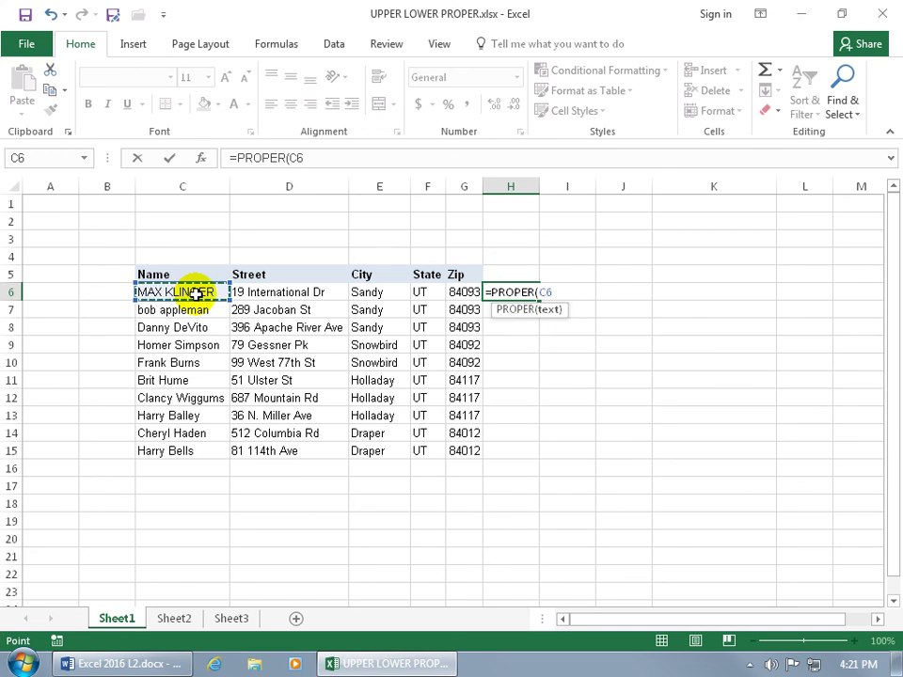
{"action": "key", "text": "Return"}
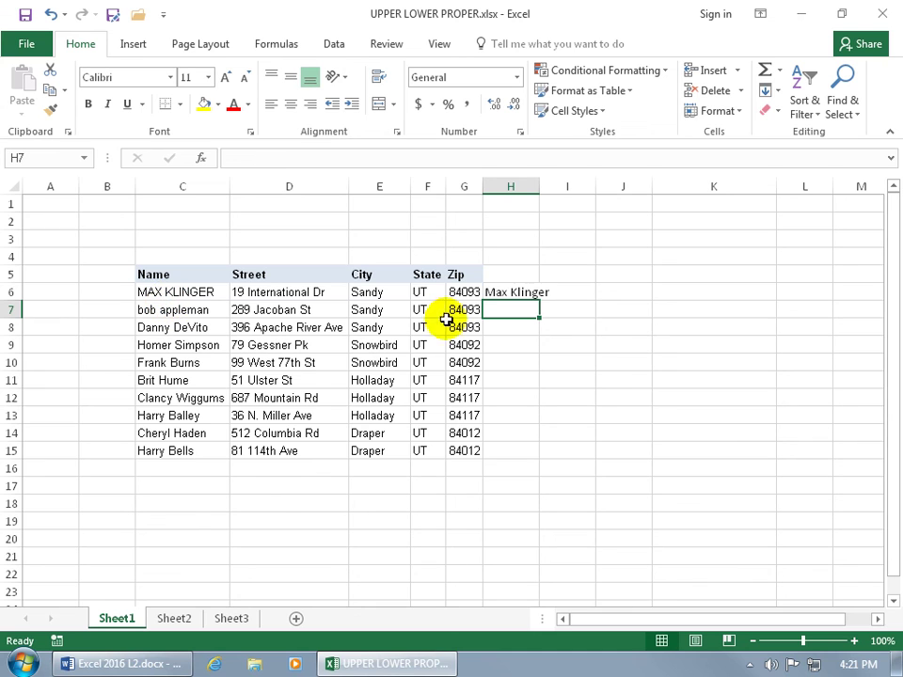
Fill the H6 PROPER formula down through H15.
{"action": "left_click", "coordinate": [525, 295]}
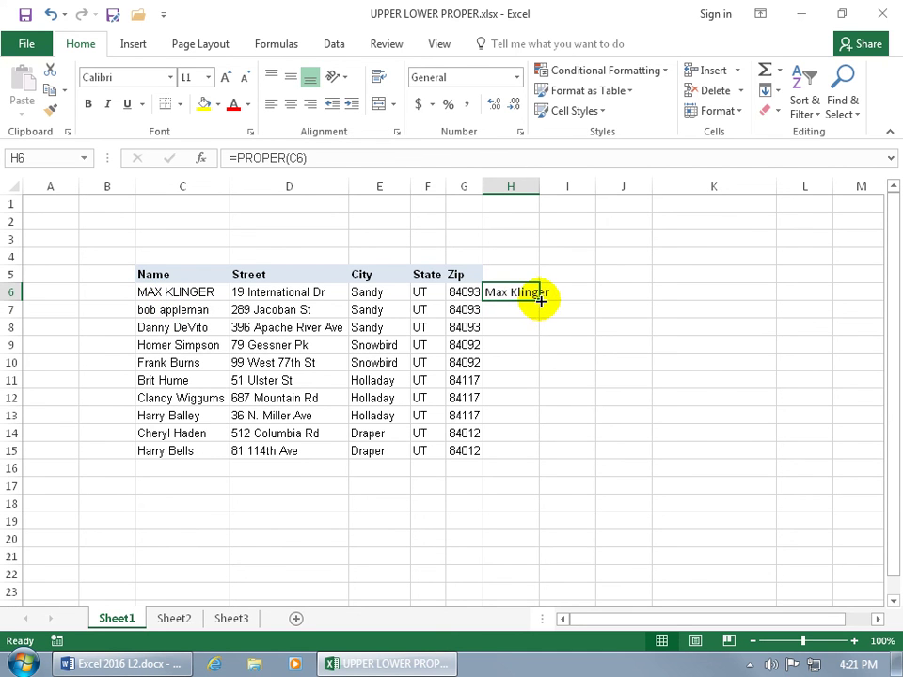
{"action": "double_click", "coordinate": [540, 301]}
{"action": "left_click", "coordinate": [568, 327]}
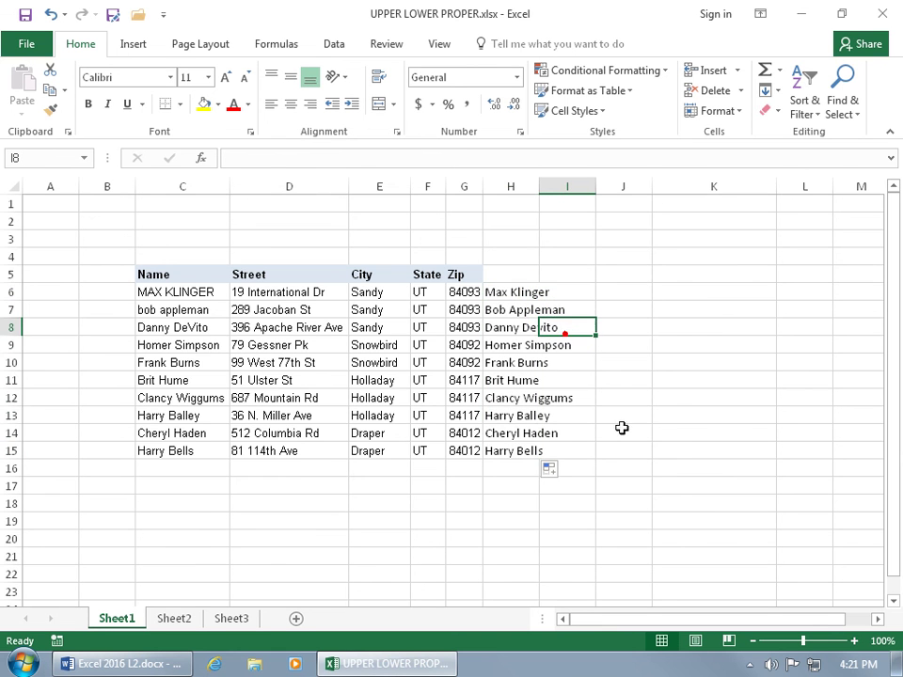